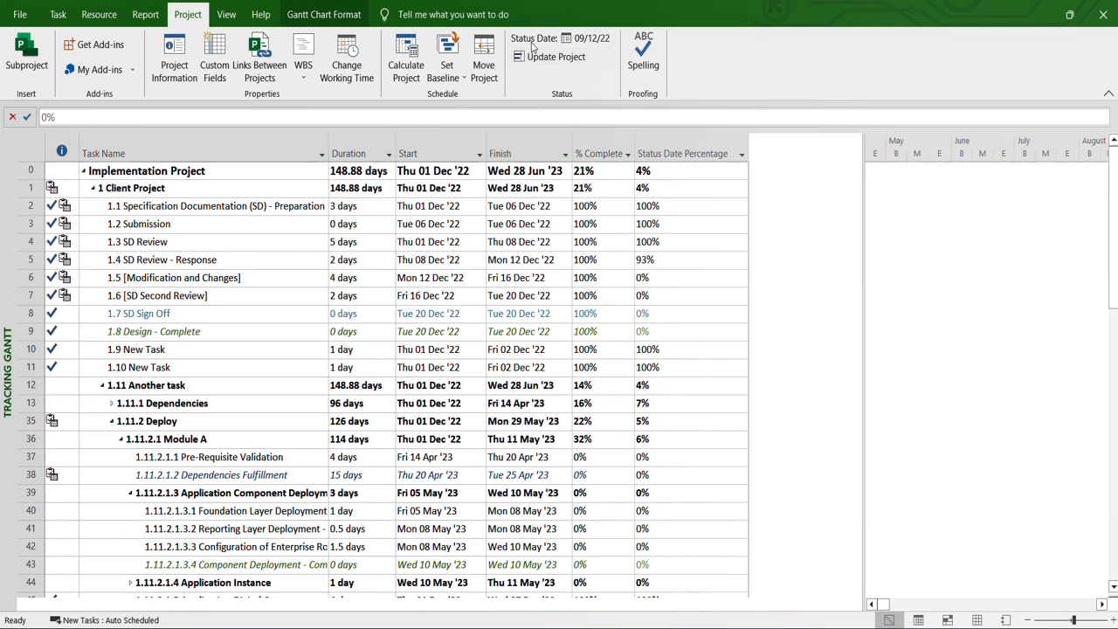
Step: Inspect the project's status date setting and its calendar, leaving the date unchanged
left_click(582, 48)
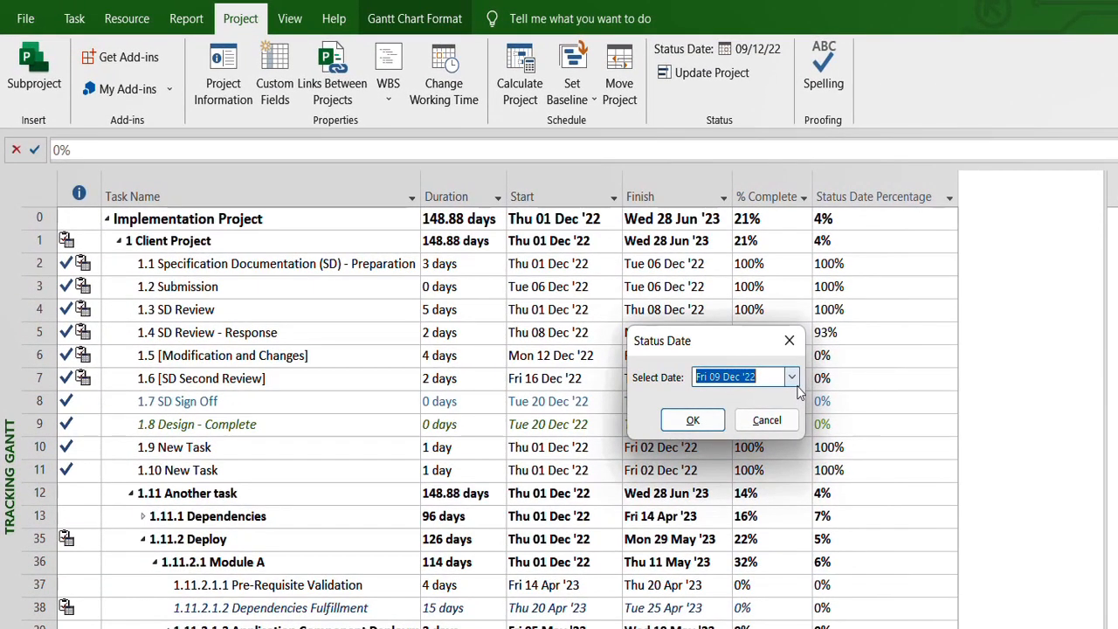
left_click(794, 385)
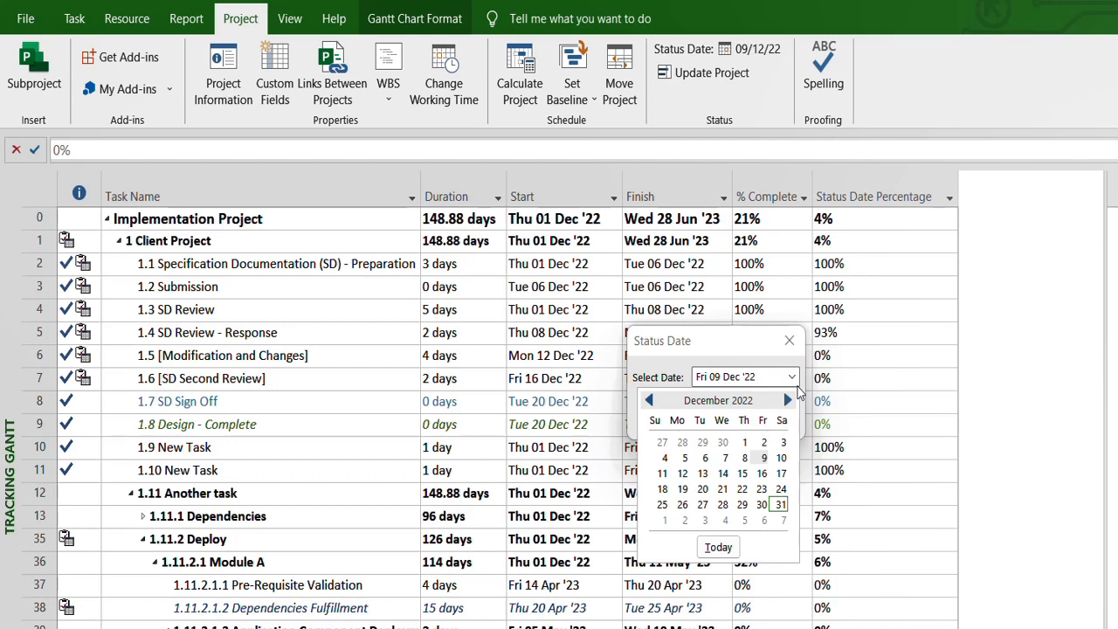
left_click(670, 351)
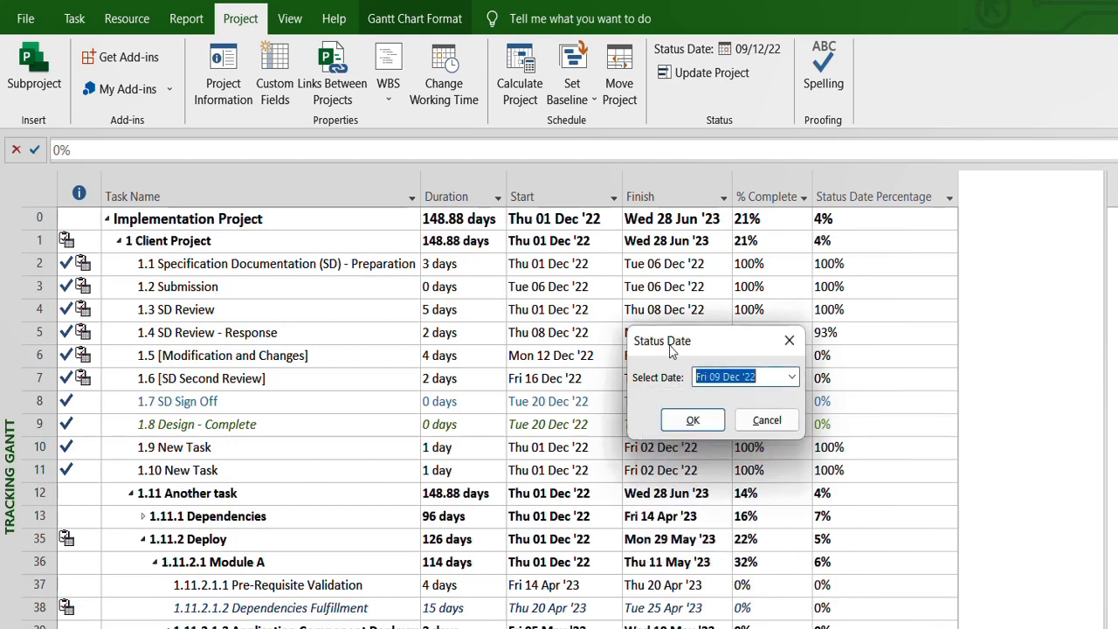
left_click(704, 385)
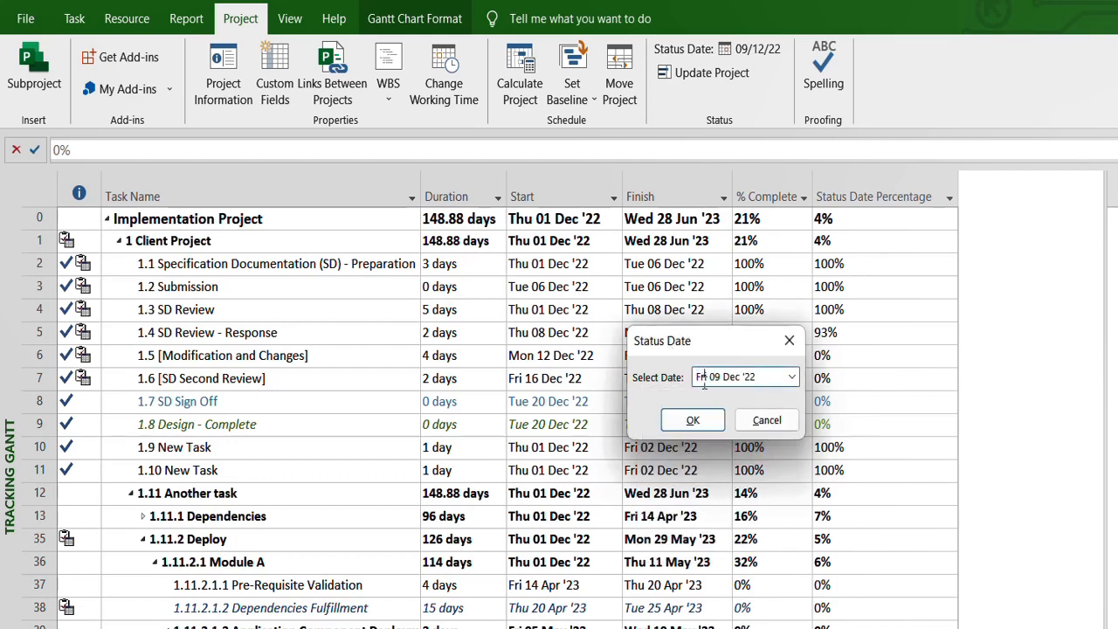
left_click(794, 384)
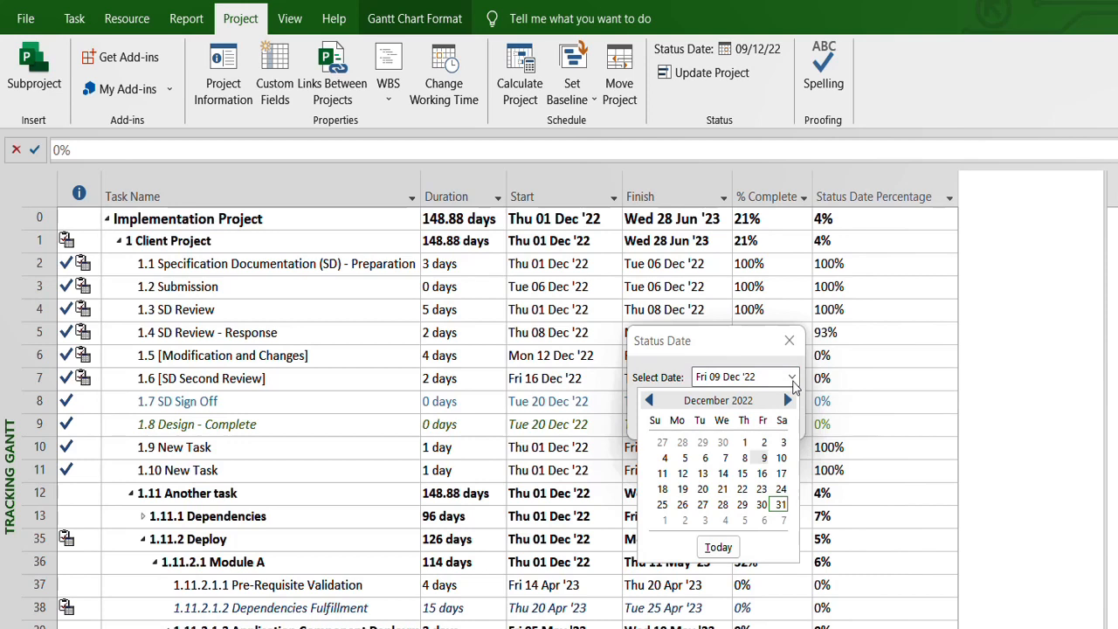
left_click(668, 358)
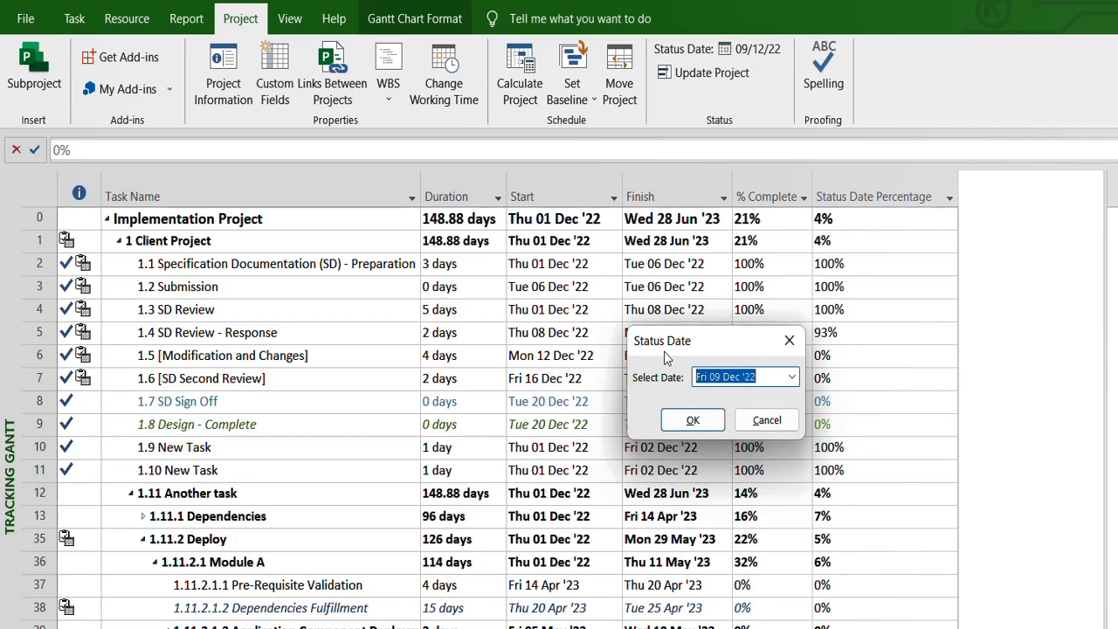
left_click(772, 425)
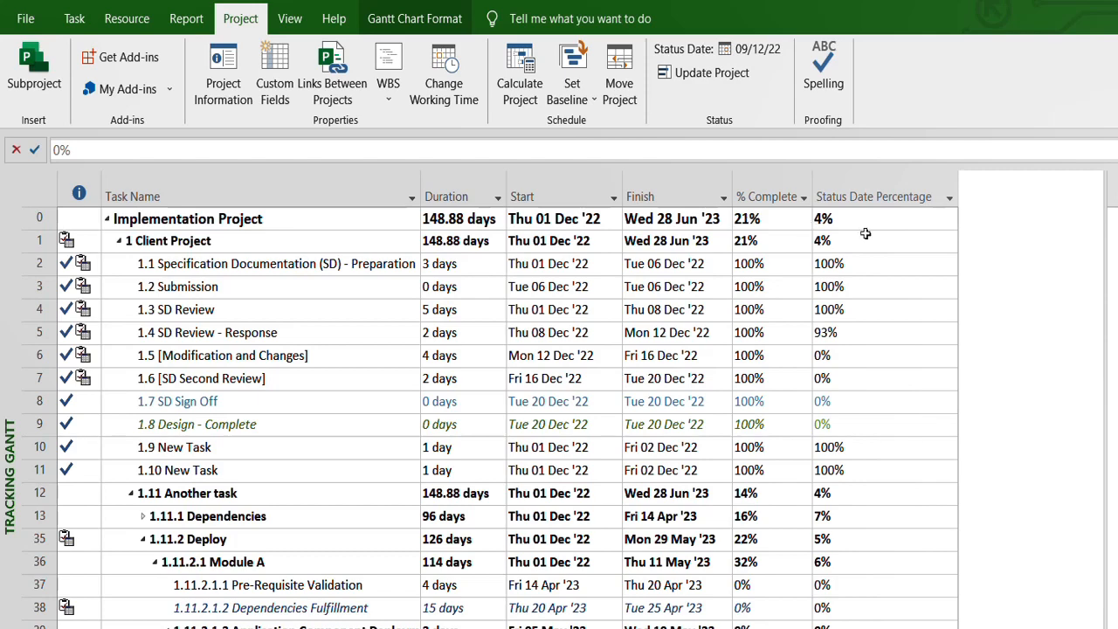
Step: Browse the fields offered for a new column before Status Date Percentage, down to the text fields, without inserting one
left_click(866, 174)
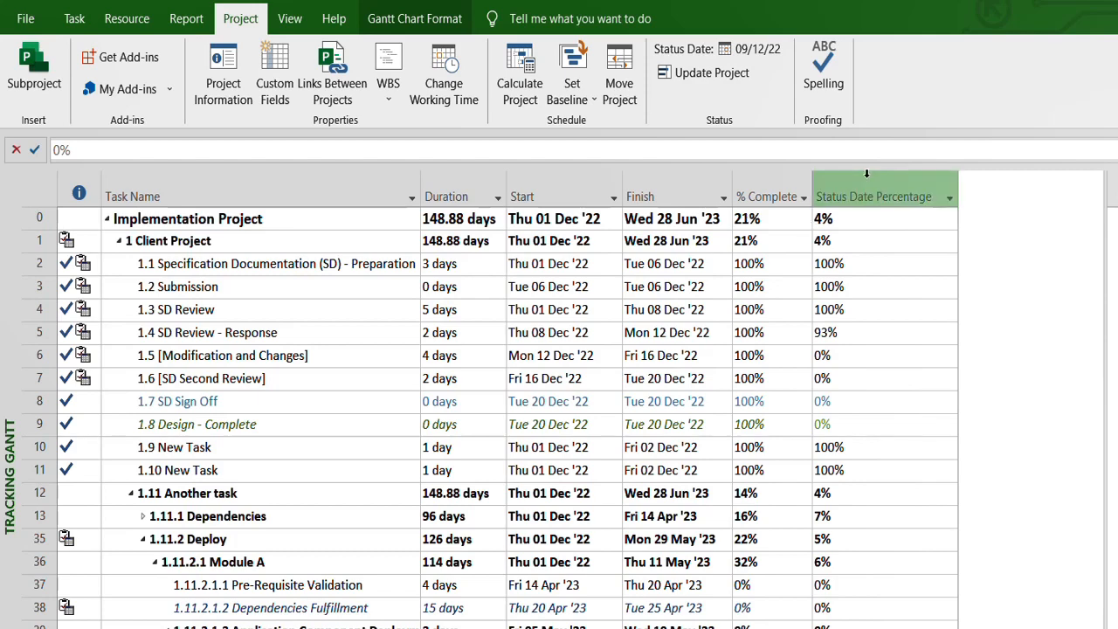
right_click(867, 174)
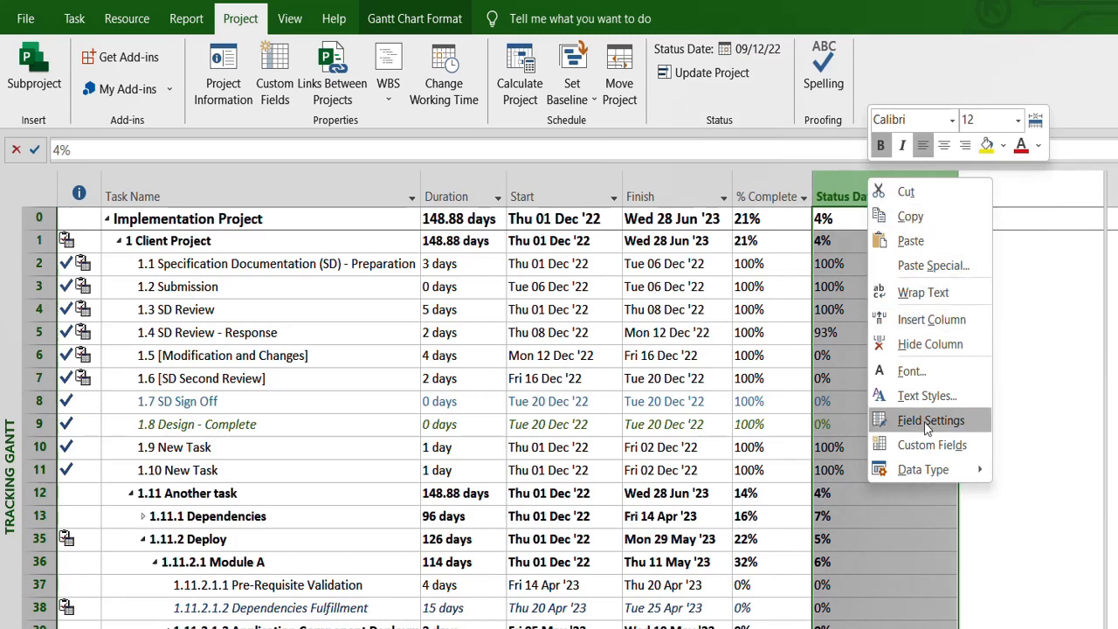
left_click(931, 319)
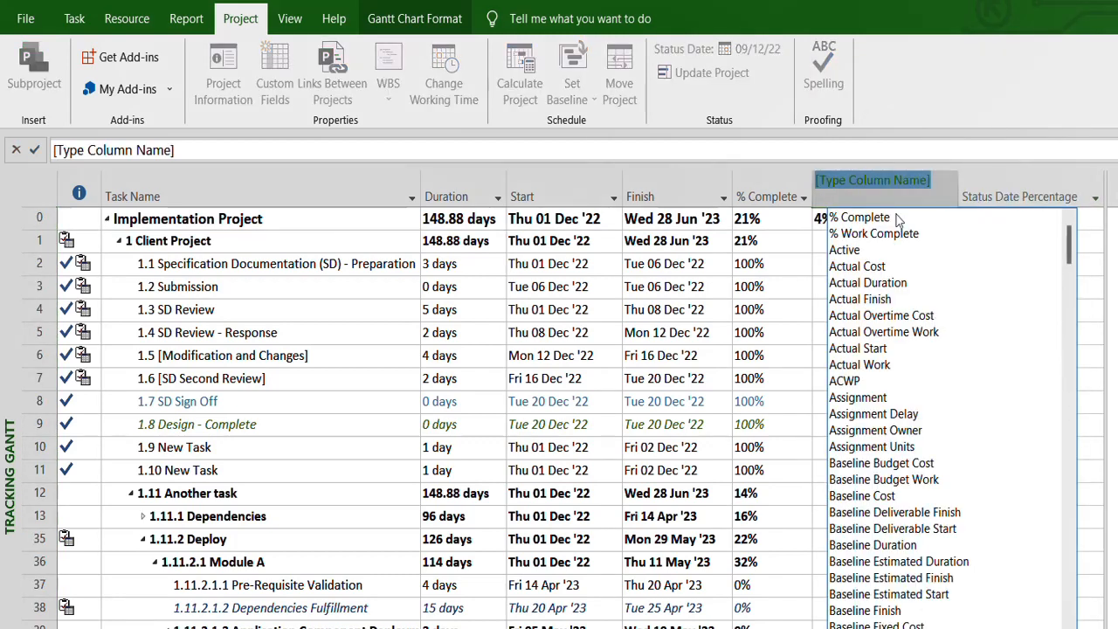
left_click_drag(1075, 234, 1080, 628)
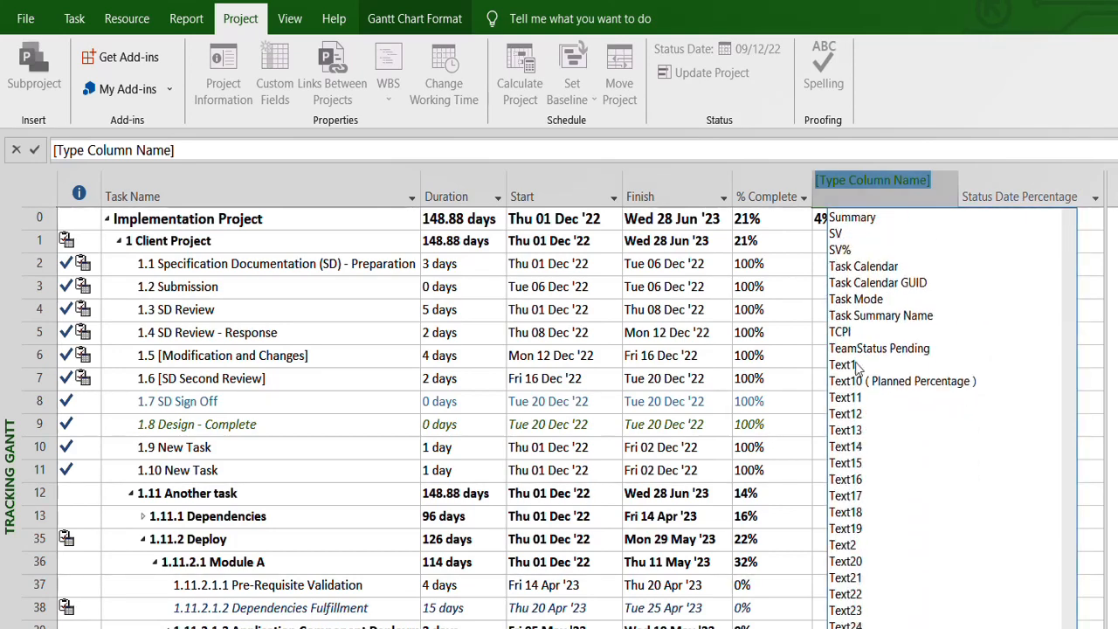
left_click(715, 374)
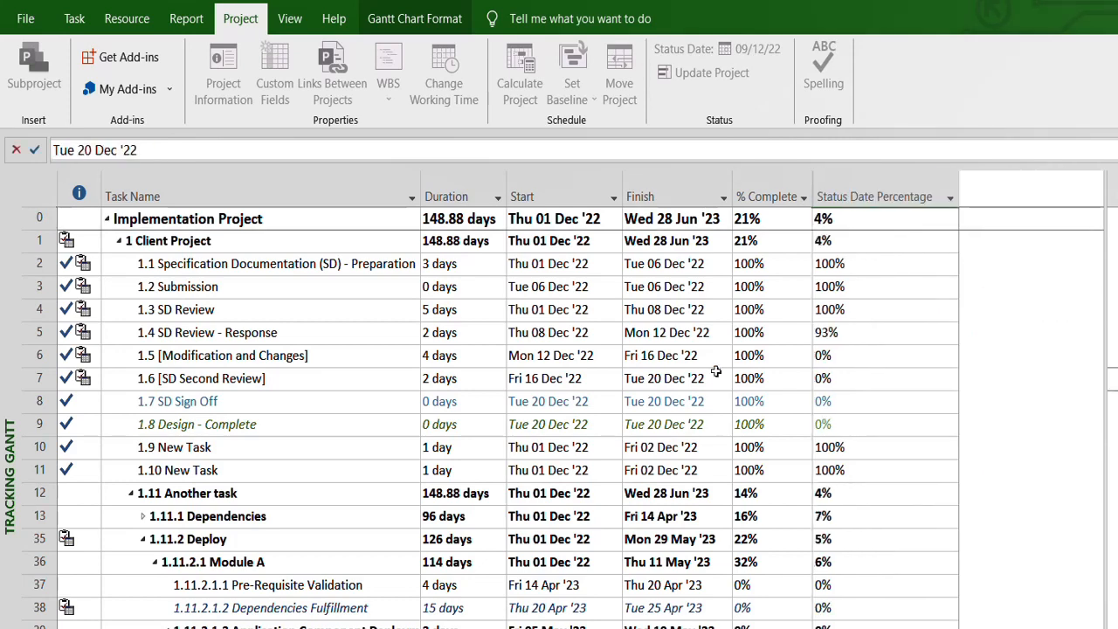
Step: Open the formula of the Status Date Percentage custom text field for review
right_click(859, 181)
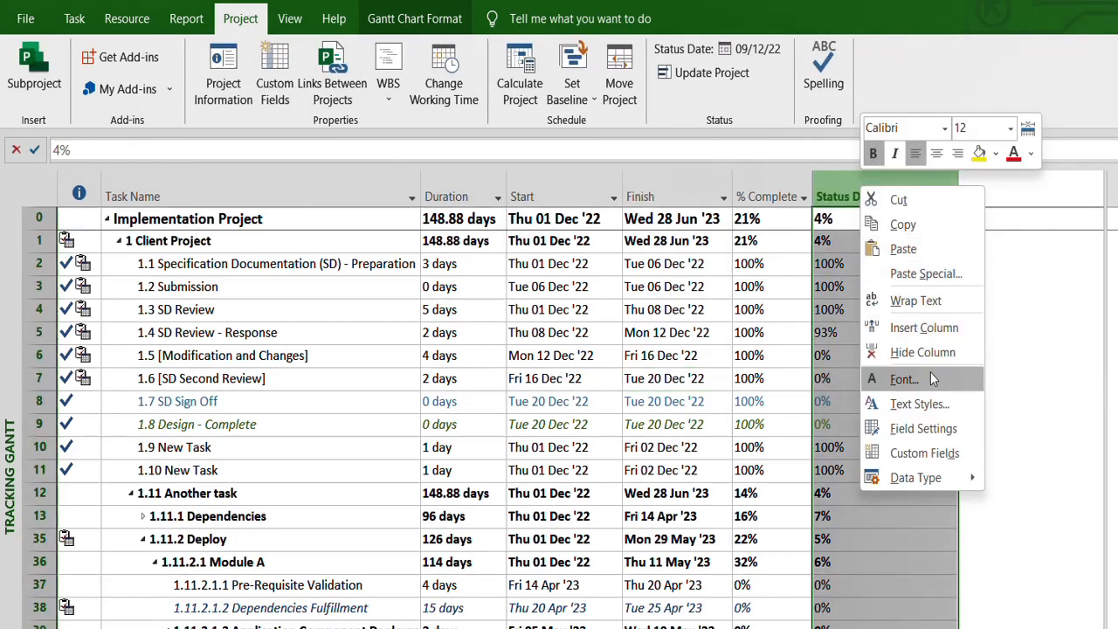
left_click(944, 452)
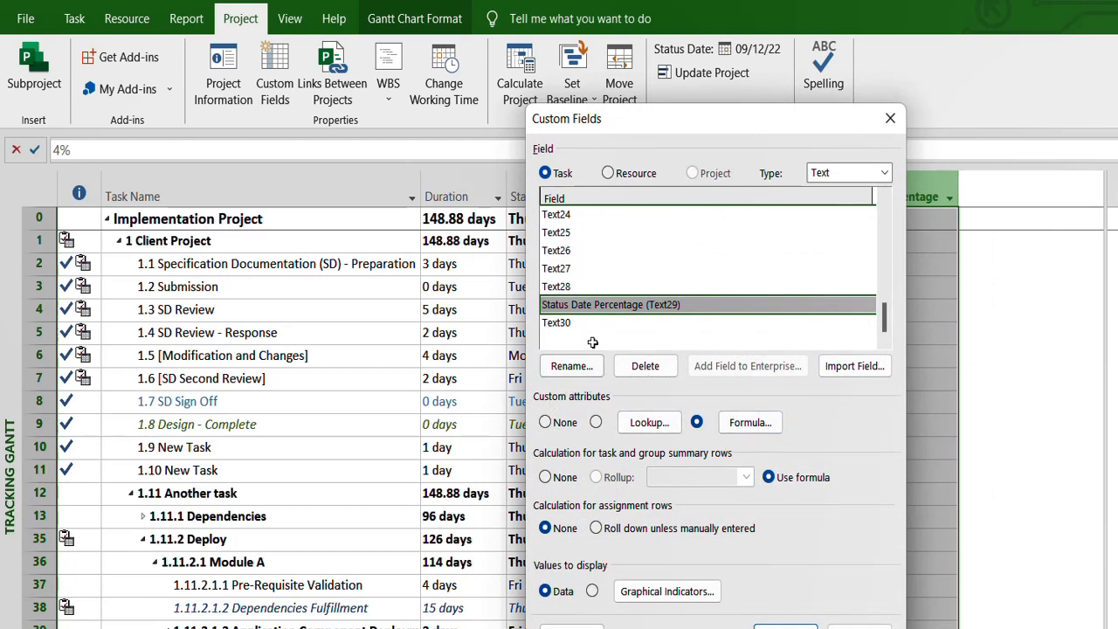
left_click(750, 423)
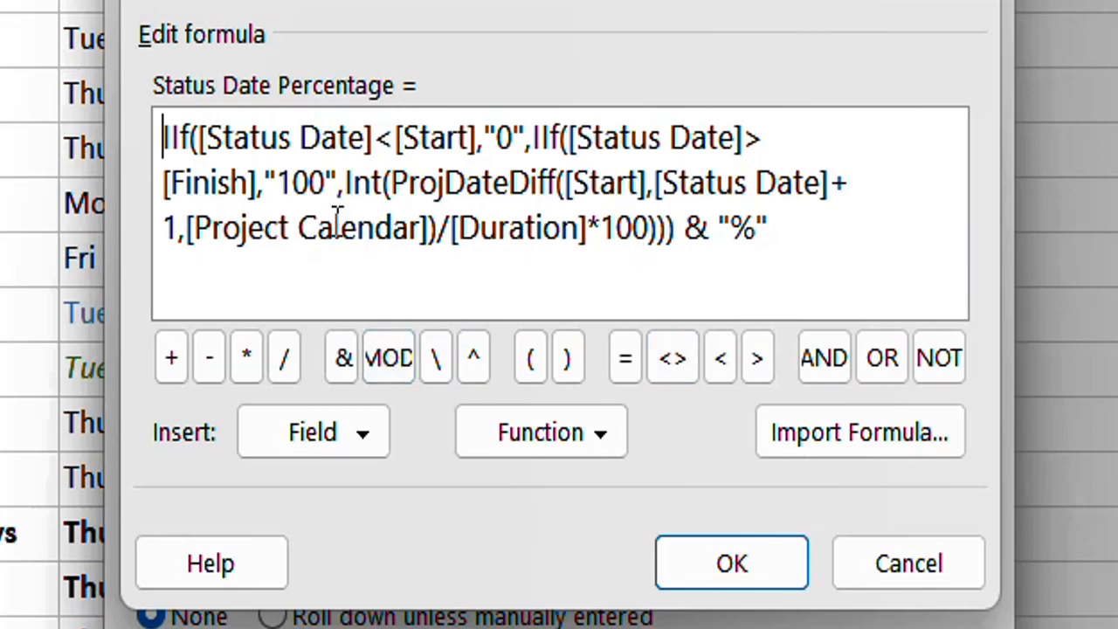
Step: Try replacing the first Status Date reference in the formula with the Start date field, and discard the edit
left_click_drag(200, 137, 374, 141)
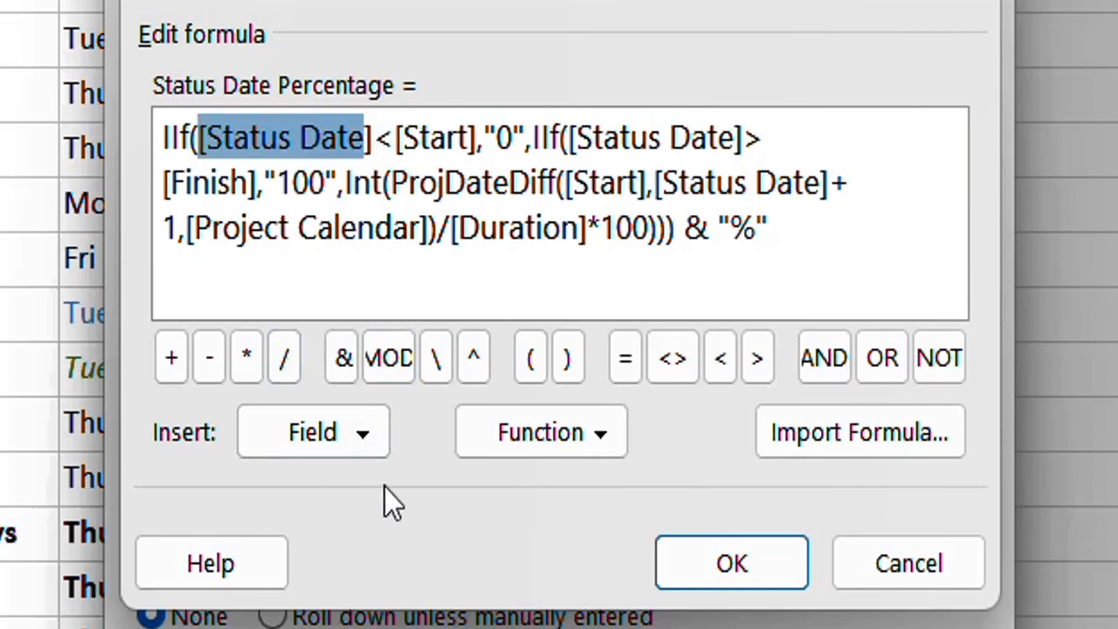
left_click(338, 450)
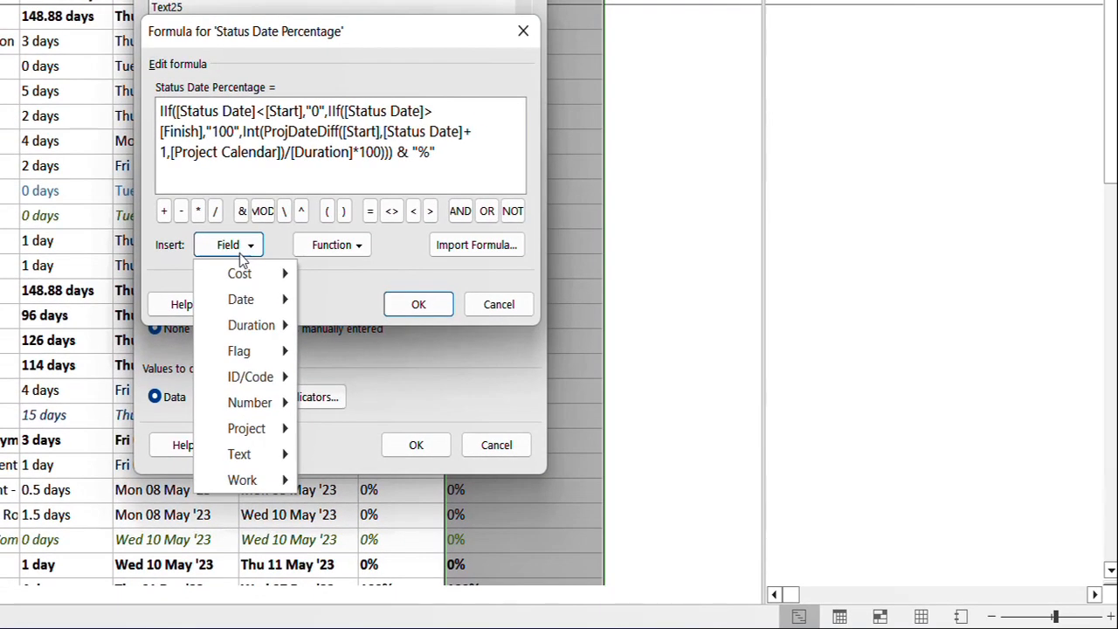
mouse_move(250, 439)
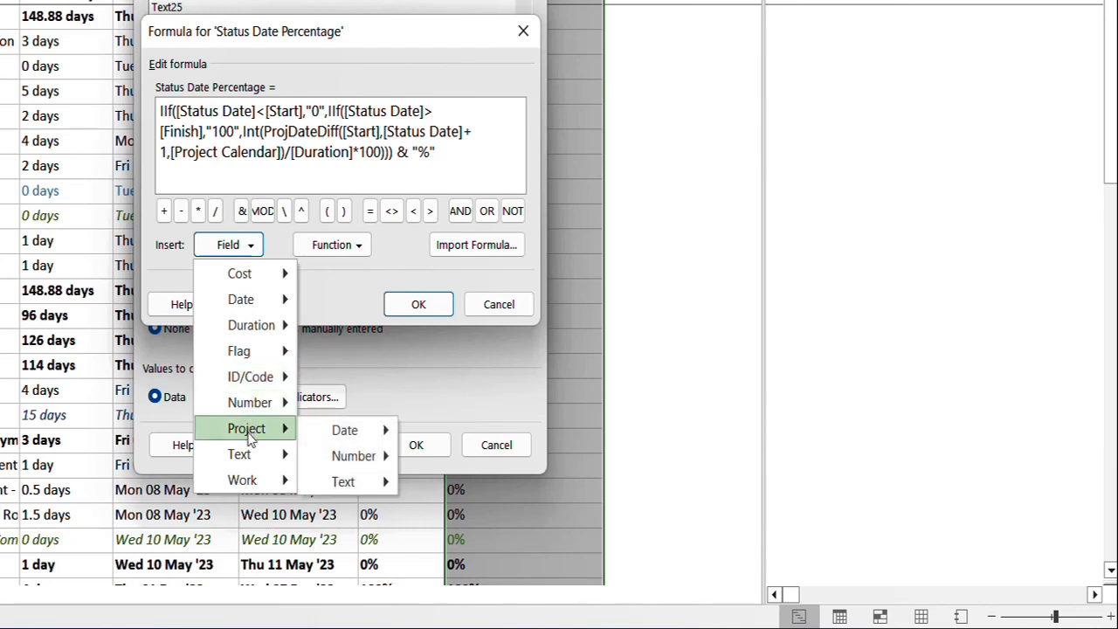
mouse_move(357, 444)
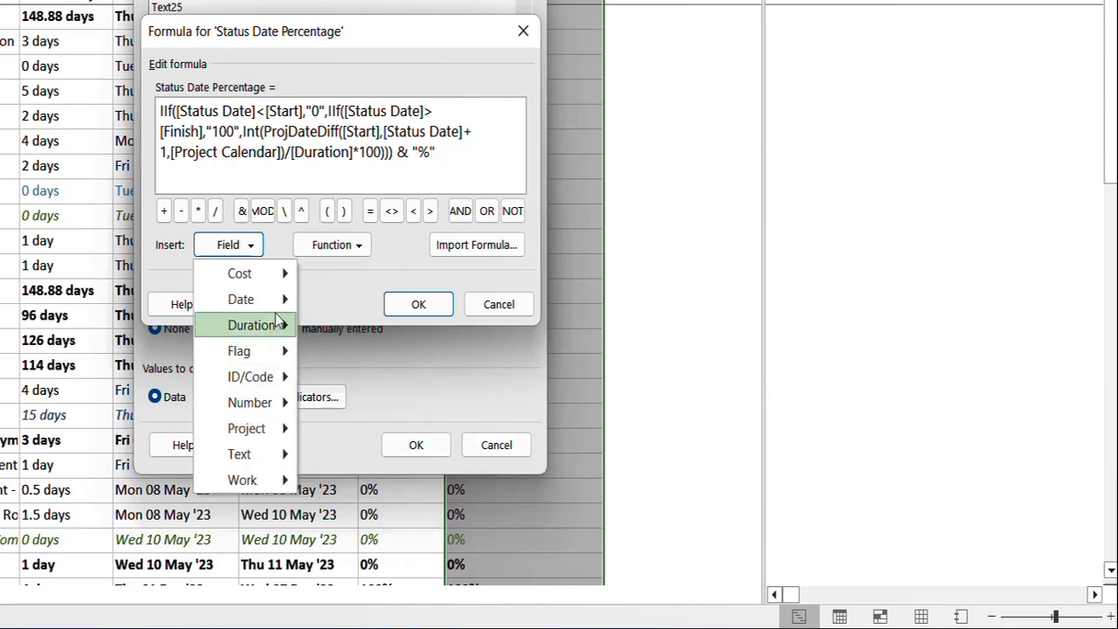
mouse_move(279, 304)
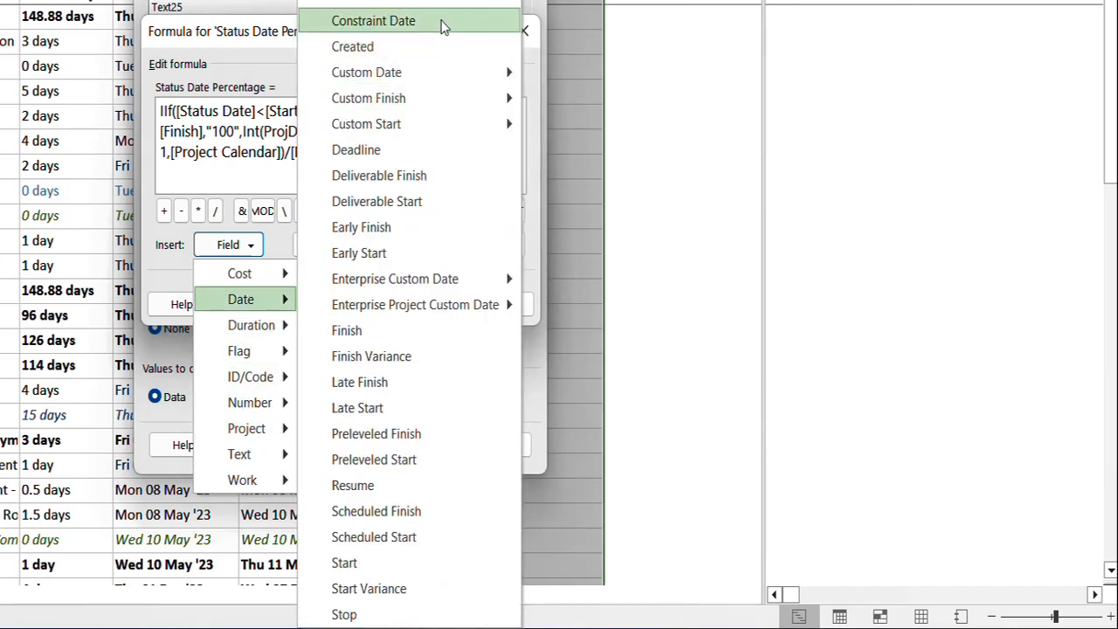
left_click(153, 251)
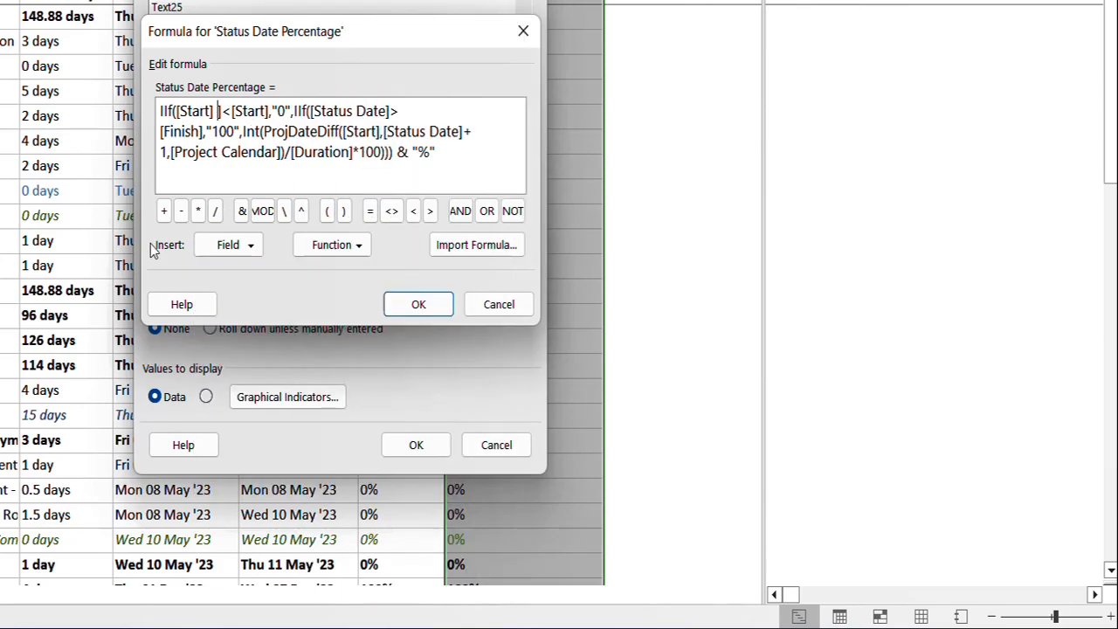
left_click(497, 305)
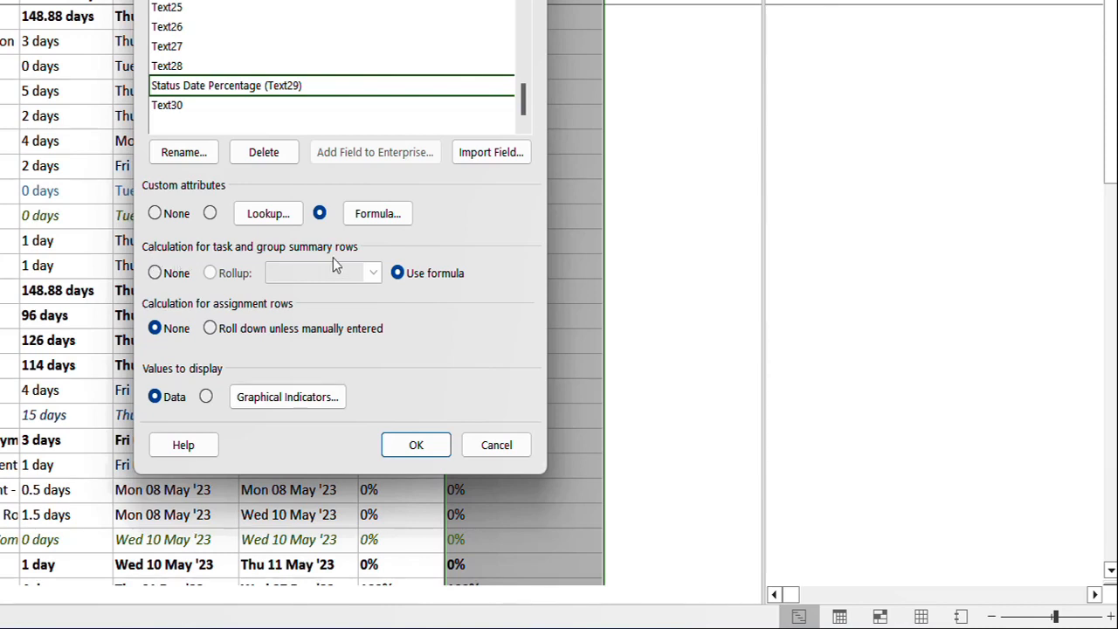
Step: Have task and group summary rows use the formula for Status Date Percentage, and apply the custom field settings
left_click(399, 274)
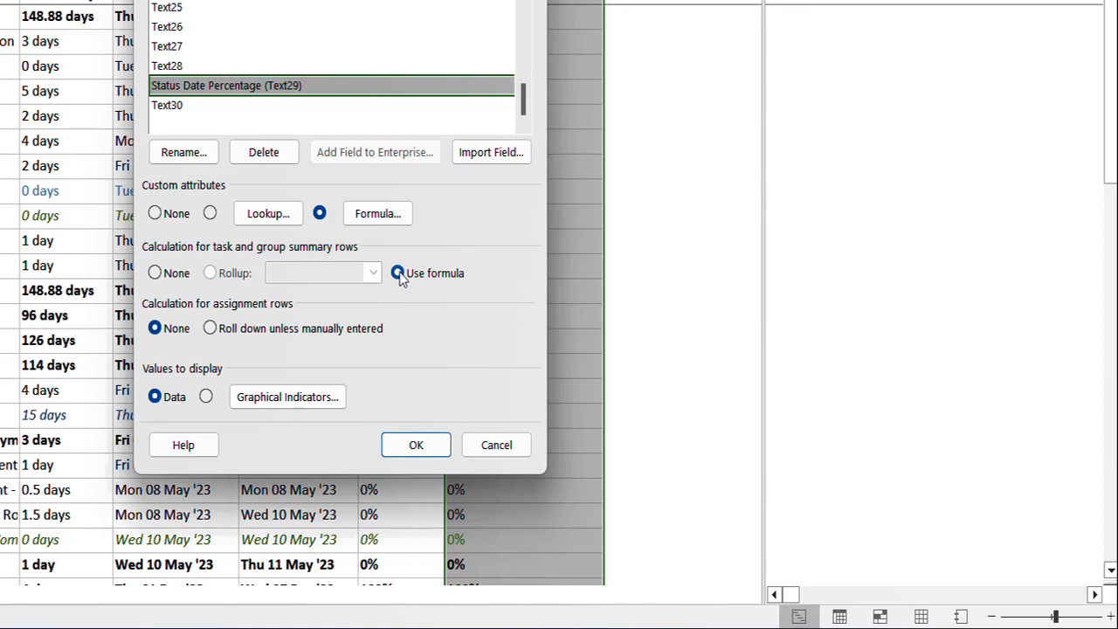
left_click(400, 274)
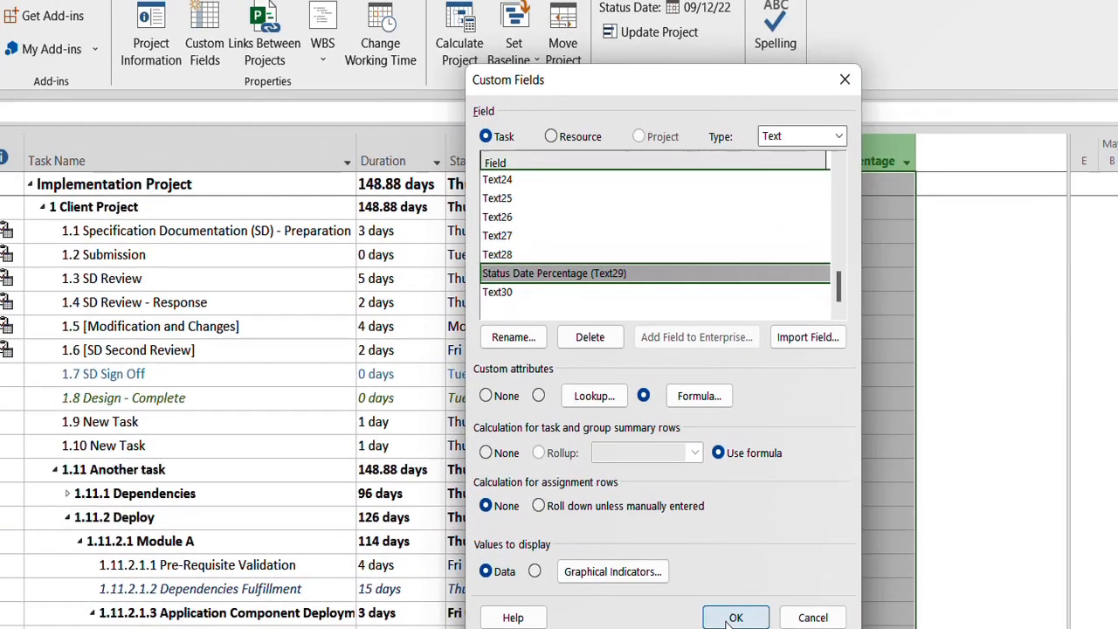
left_click(514, 501)
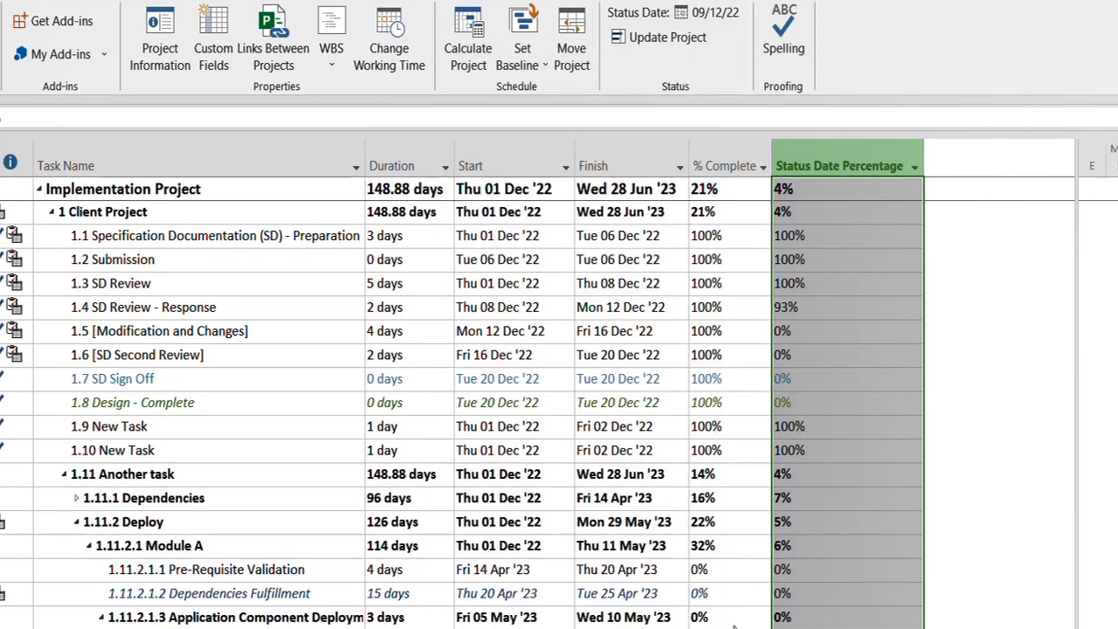
left_click(824, 465)
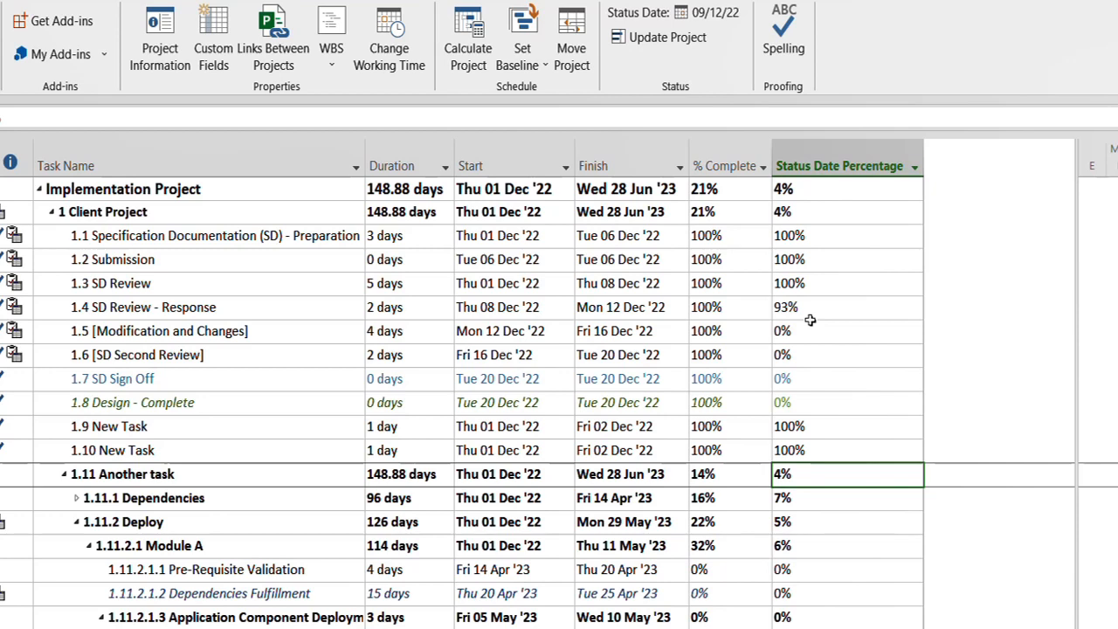
Step: Set the project status date to today's date, 31 December 2022
left_click(716, 12)
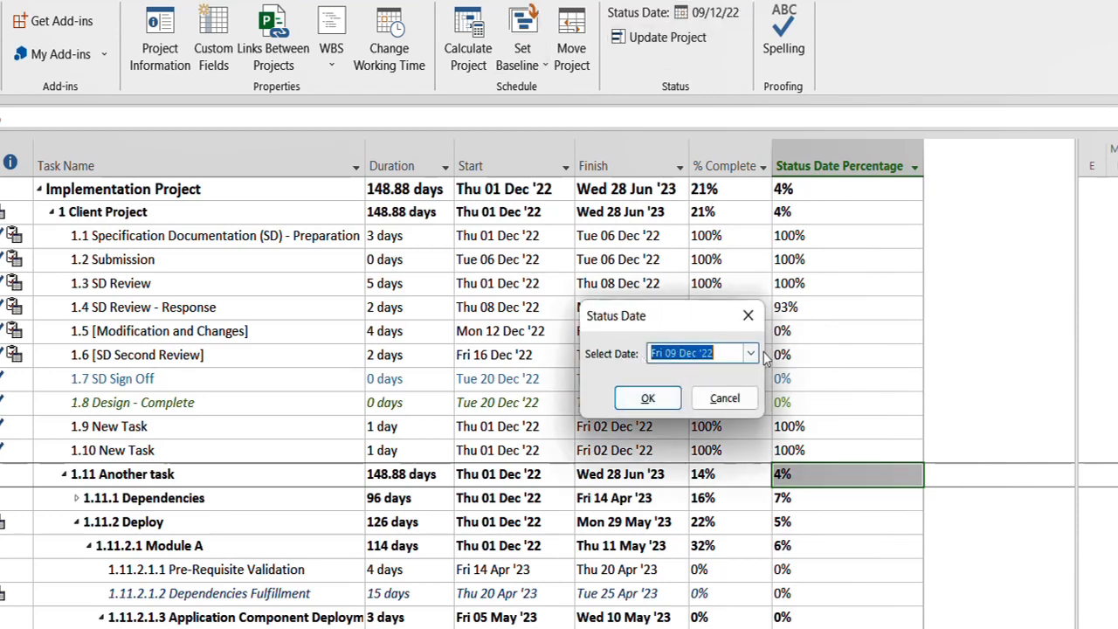
left_click(752, 354)
left_click(687, 538)
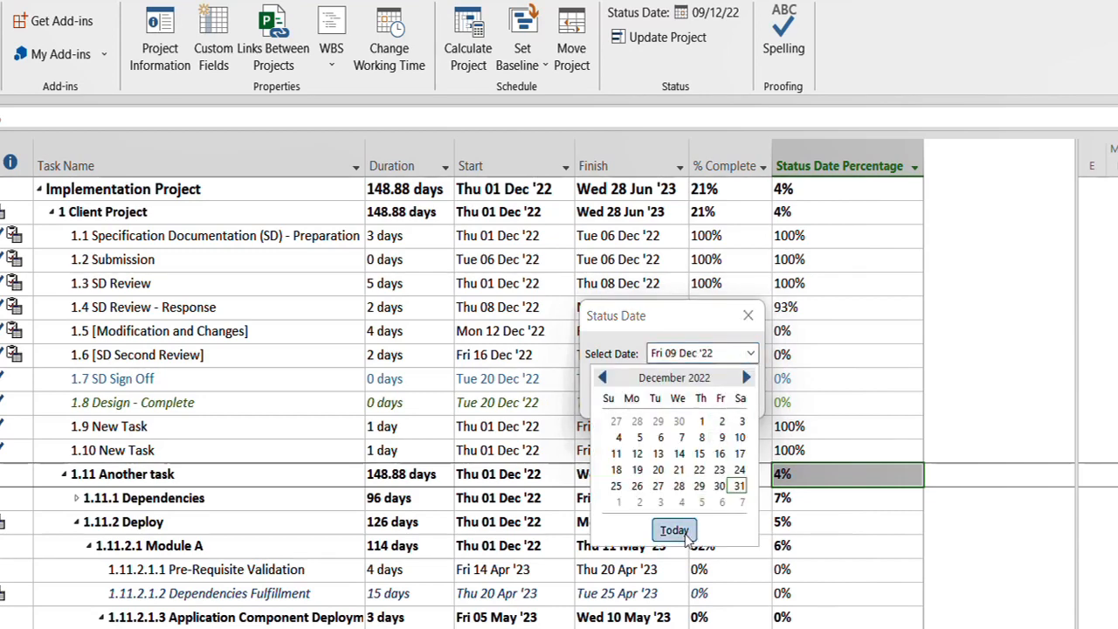
left_click(666, 406)
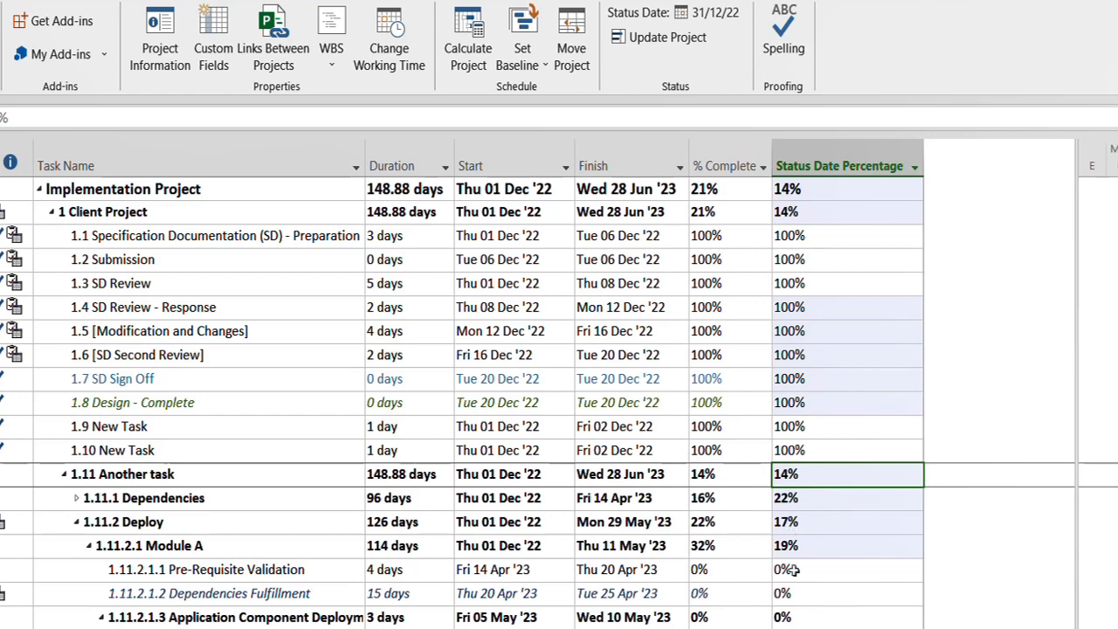
Step: Set the project status date to 17 April 2023 and check the Status Date Percentage values of individual tasks
left_click(696, 14)
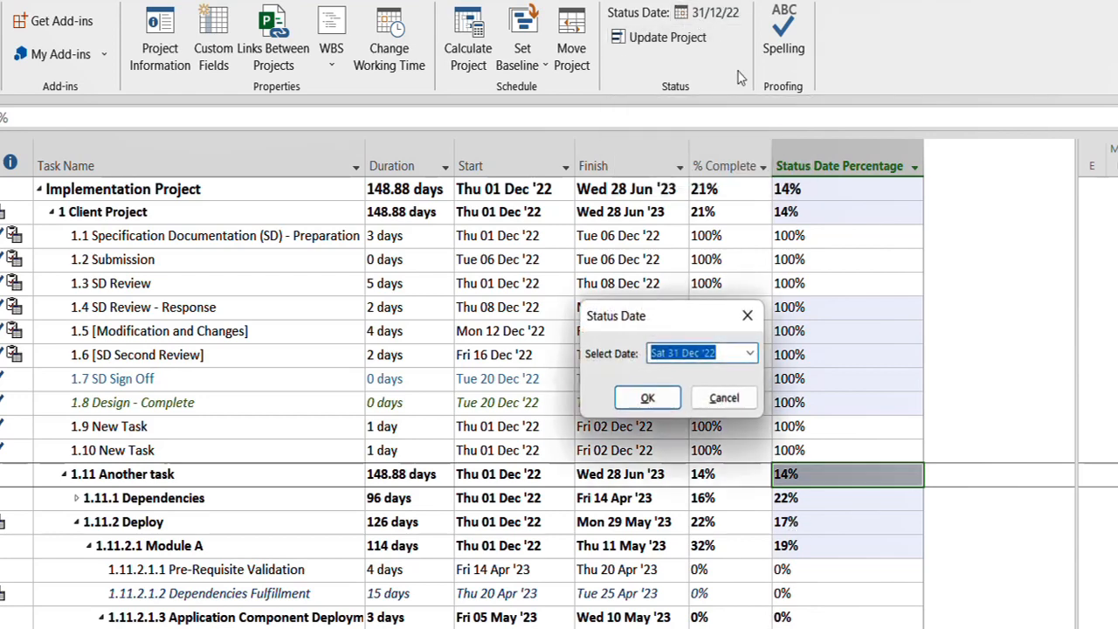
left_click(750, 354)
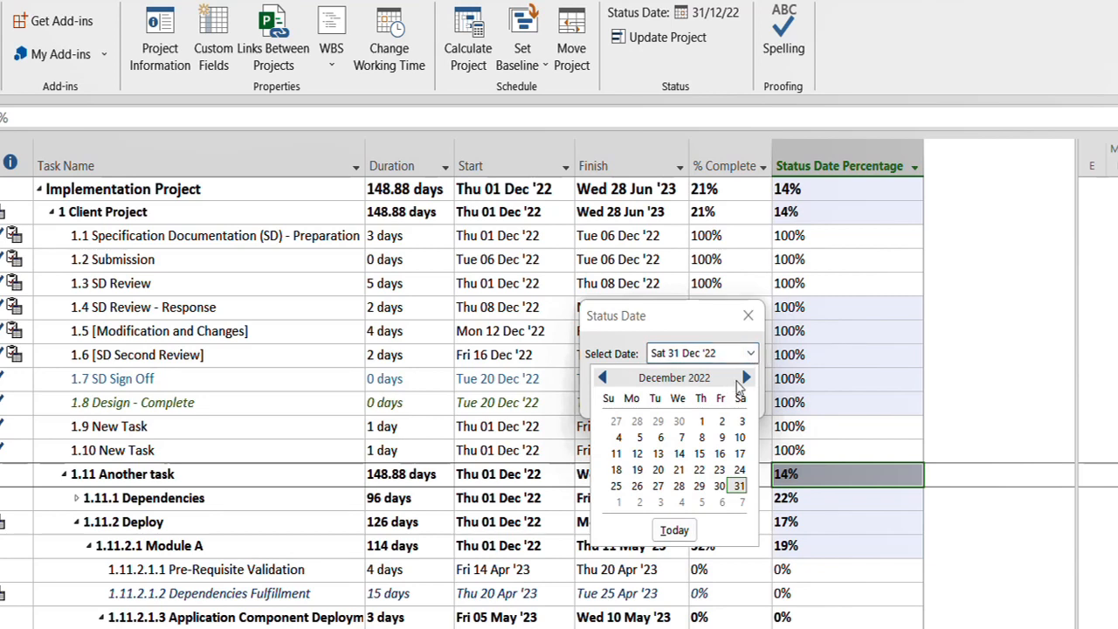
left_click(746, 377)
left_click(746, 377)
left_click(746, 377)
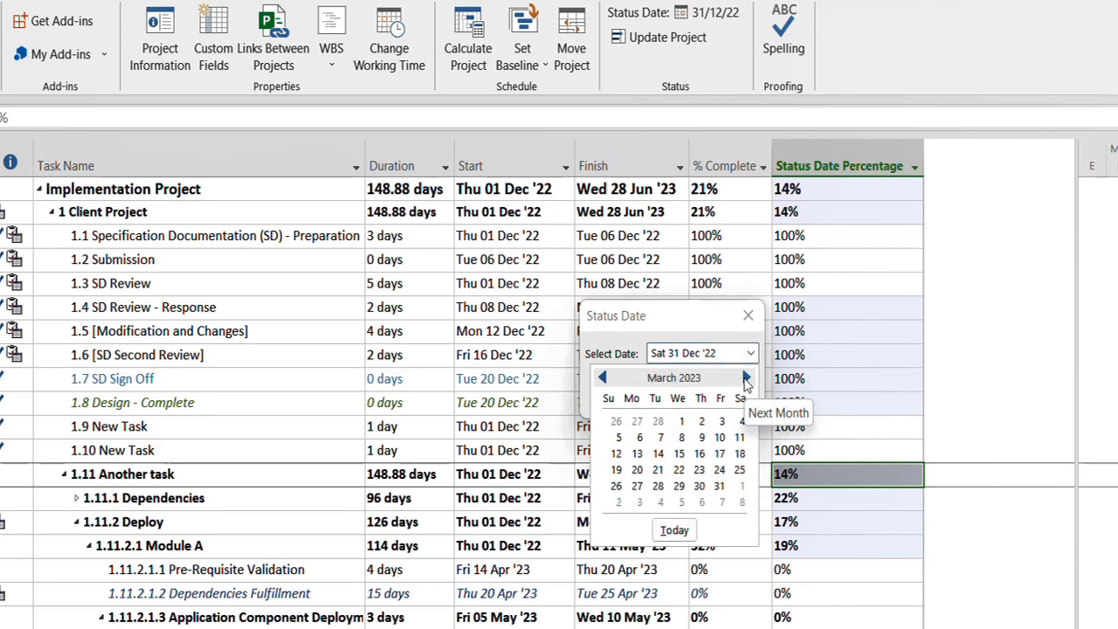
left_click(747, 377)
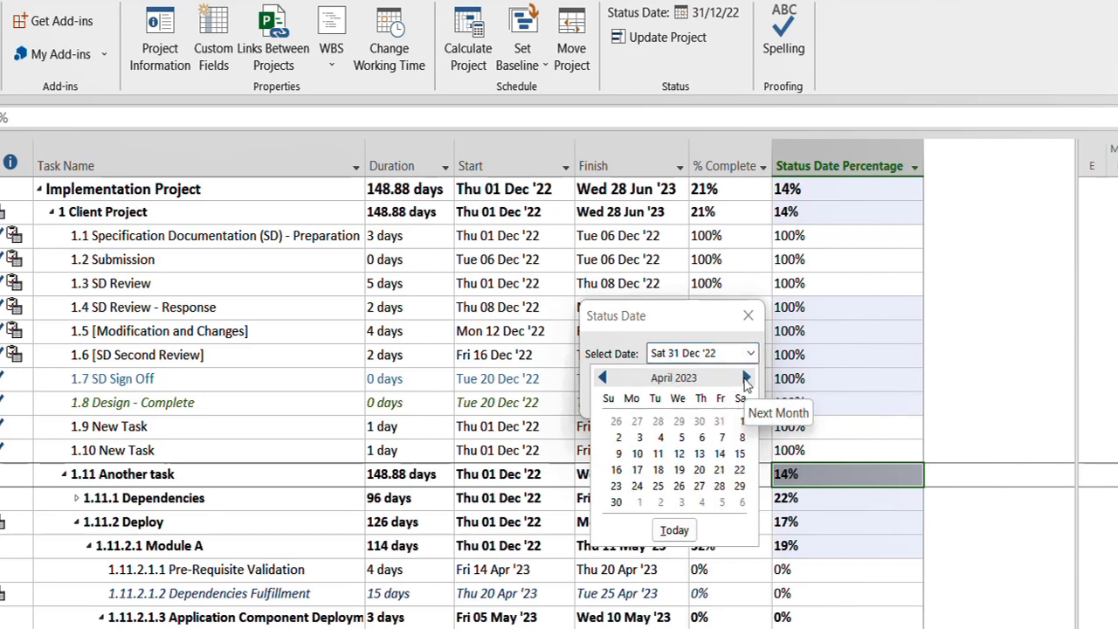
left_click(658, 469)
left_click(648, 399)
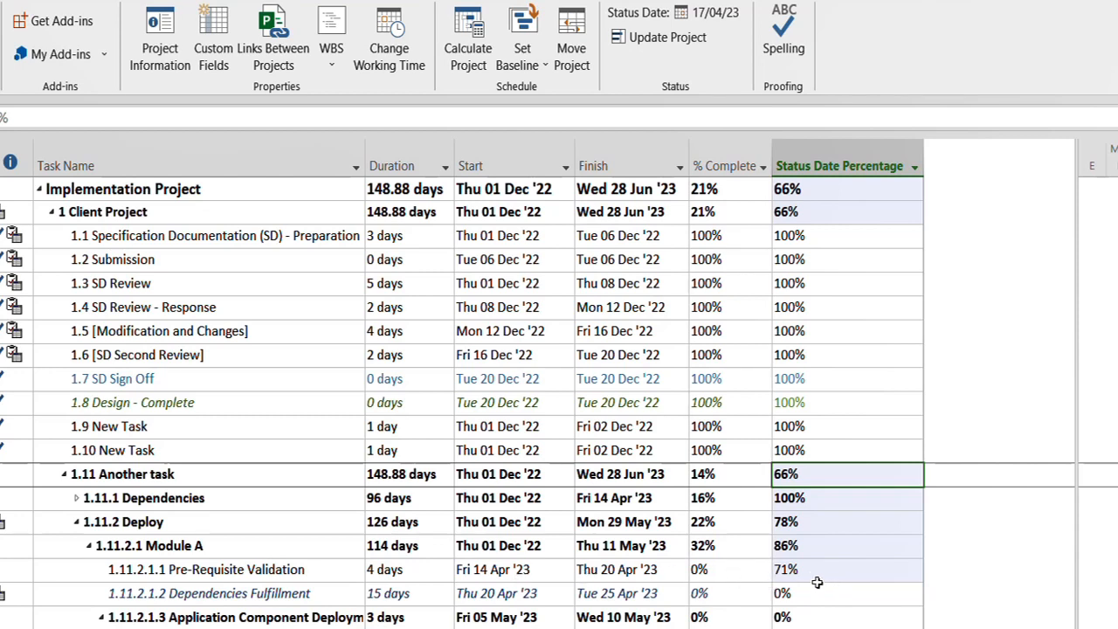
left_click(817, 581)
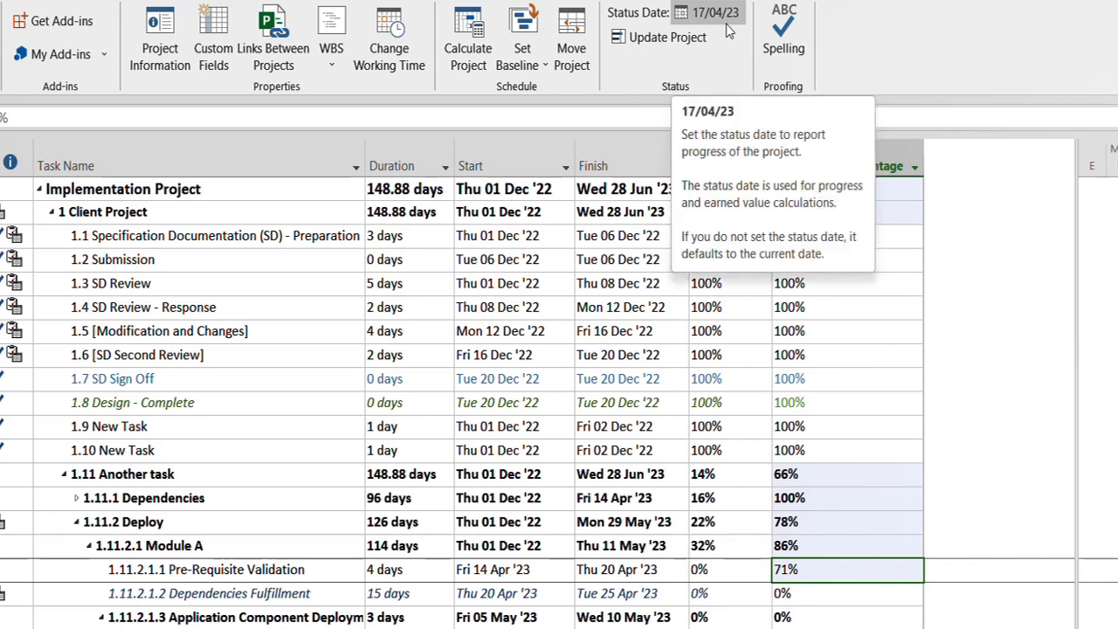
left_click(835, 378)
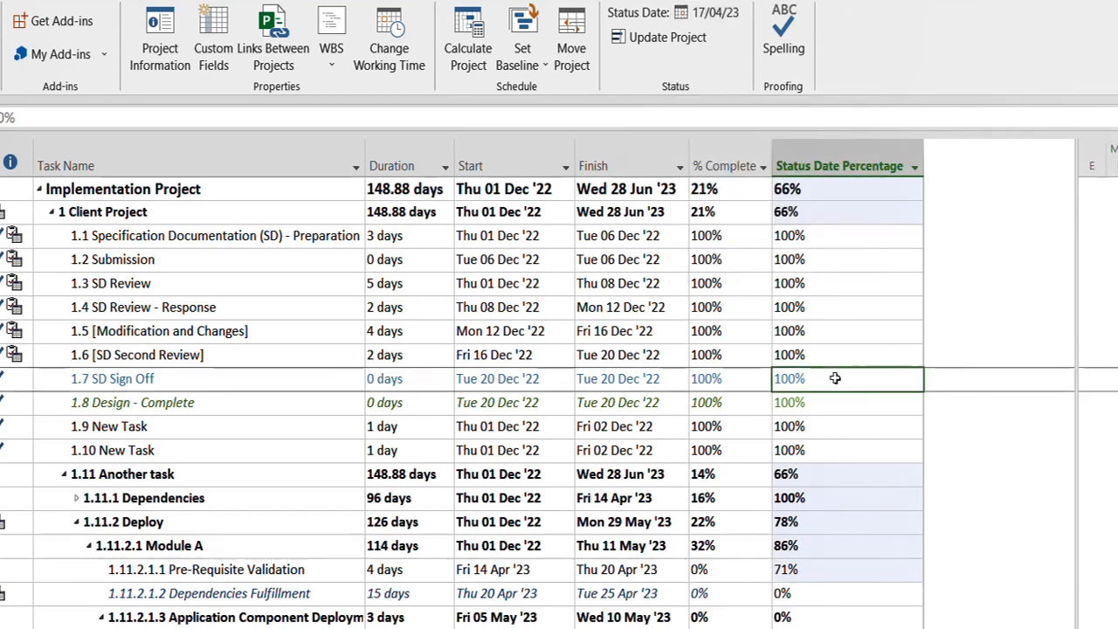